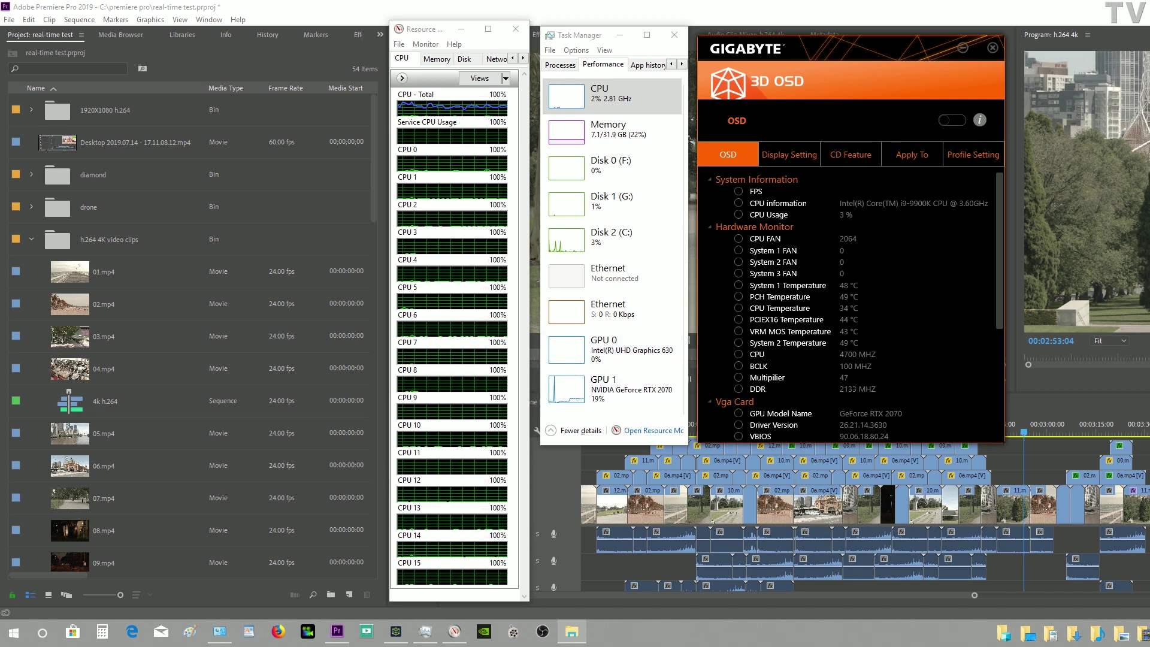
# Scroll GIGABYTE 3D OSD down to the GeForce RTX 2070 and Intel UHD Graphics 630 readouts.
pyautogui.scroll(-4, 851, 306)
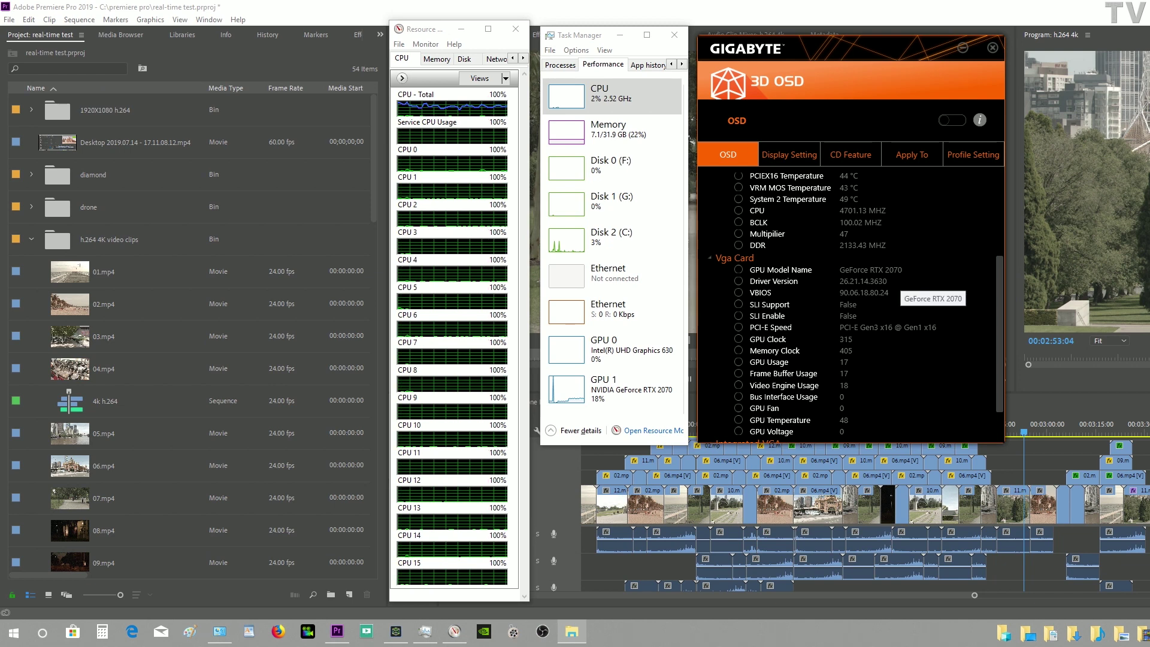
pyautogui.scroll(-1, 850, 305)
pyautogui.scroll(-1, 859, 308)
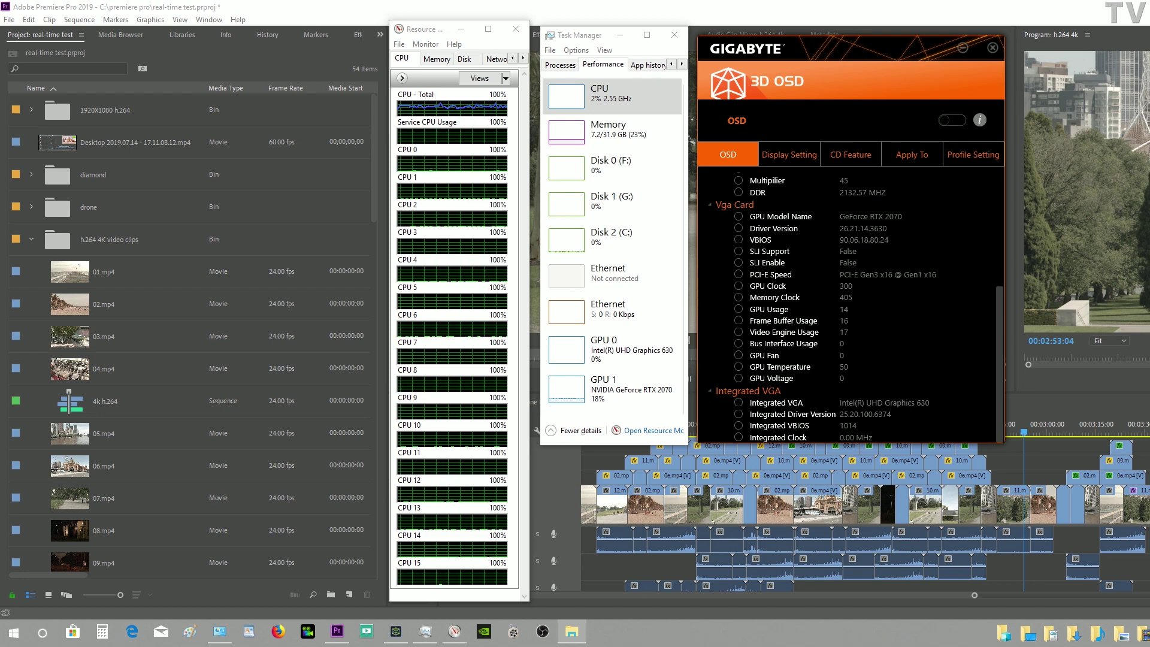
# Check that the General project settings renderer is Mercury Playback Engine GPU Acceleration (CUDA), then close them.
pyautogui.click(9, 20)
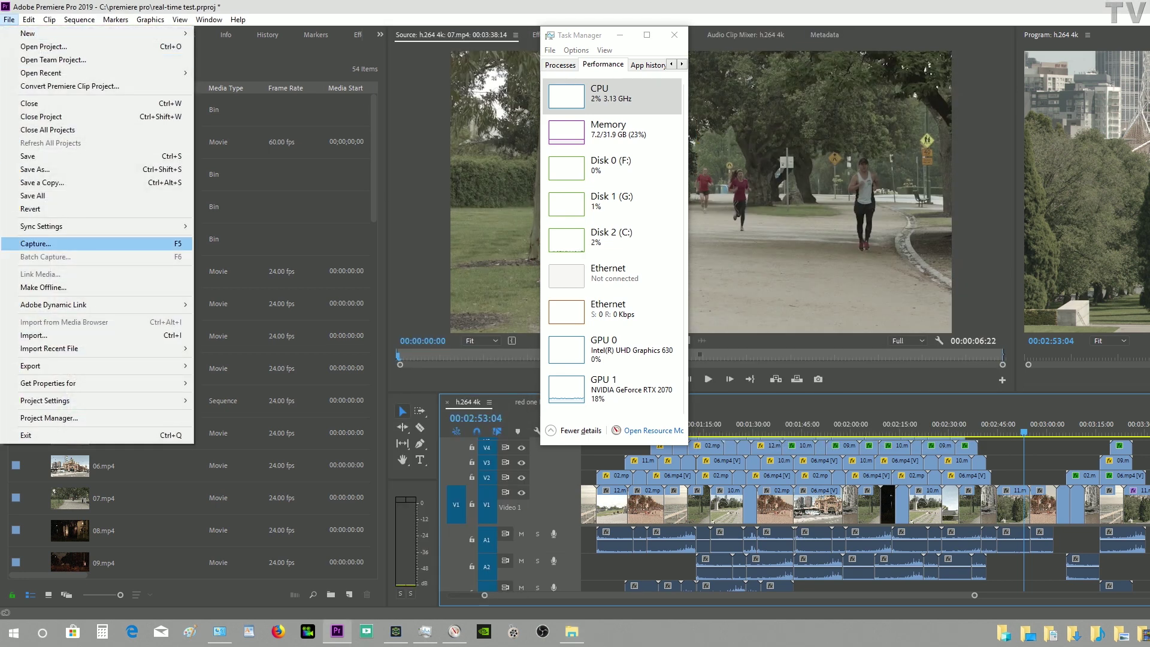
pyautogui.moveTo(60, 400)
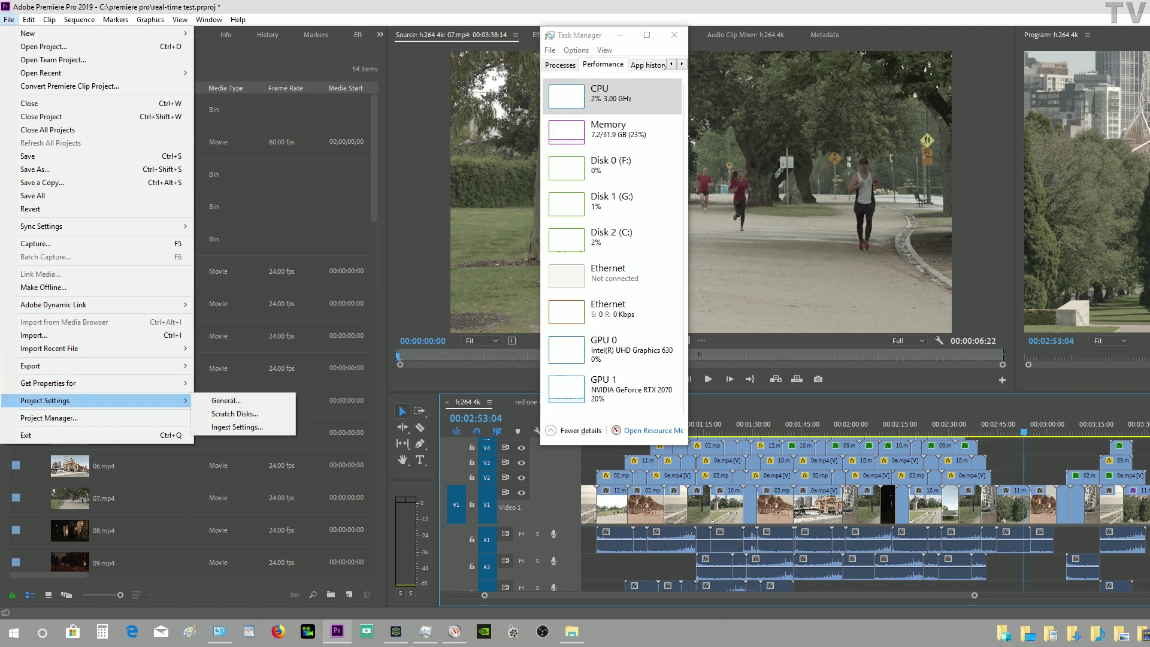
pyautogui.click(226, 400)
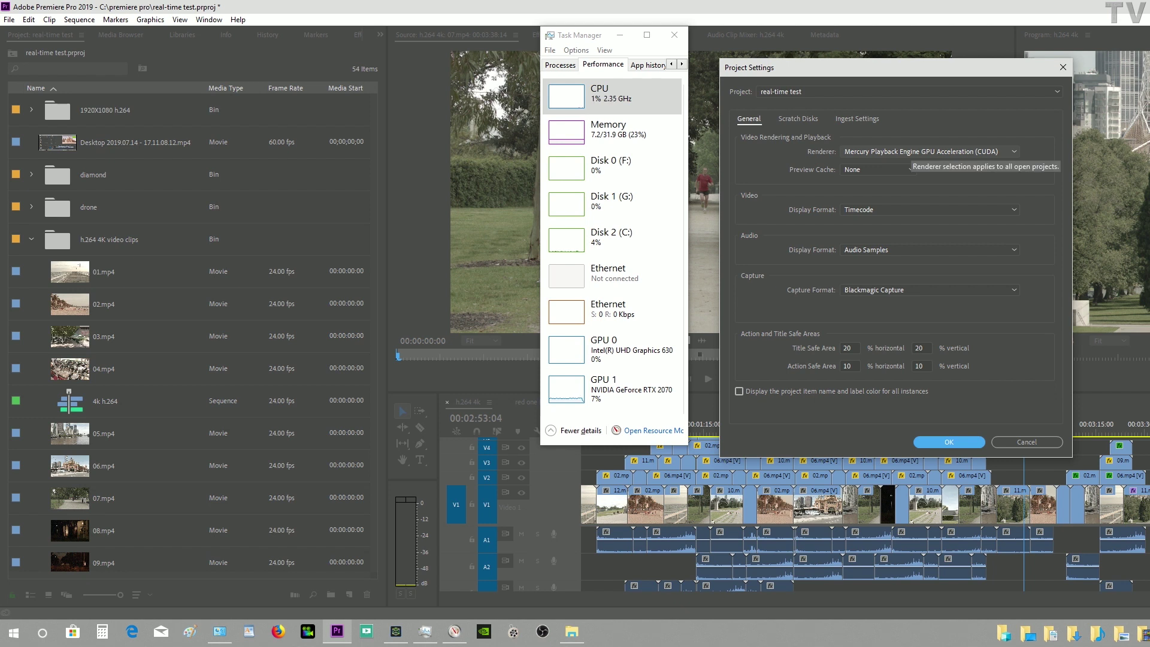
pyautogui.click(907, 151)
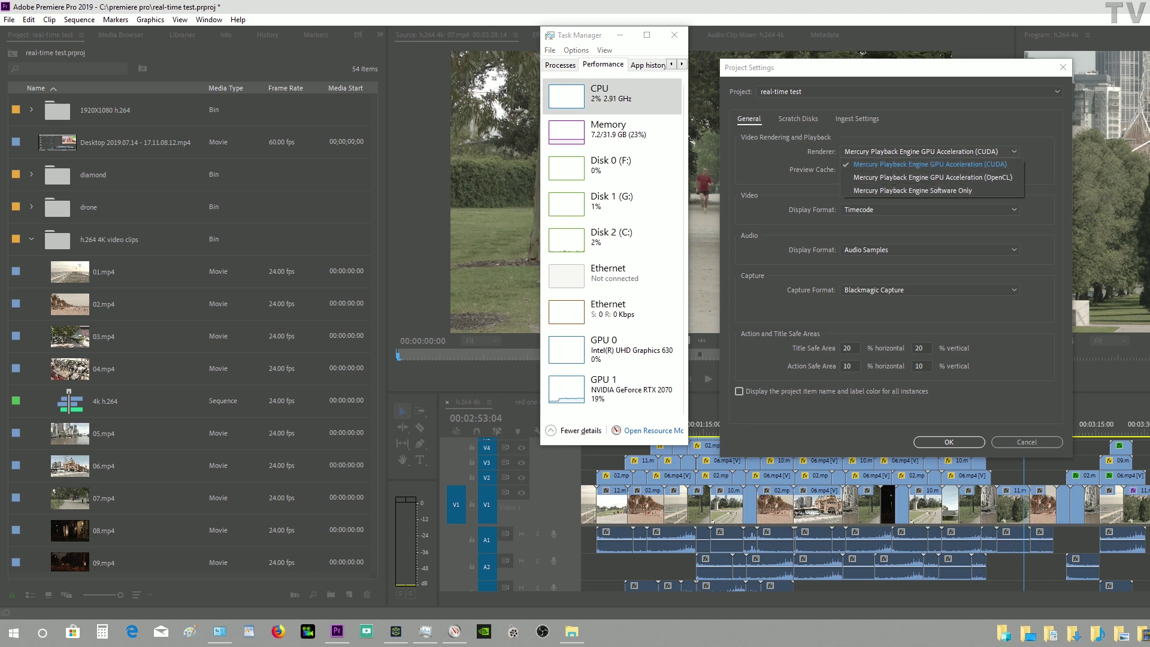
pyautogui.press('Return')
pyautogui.press('Return')
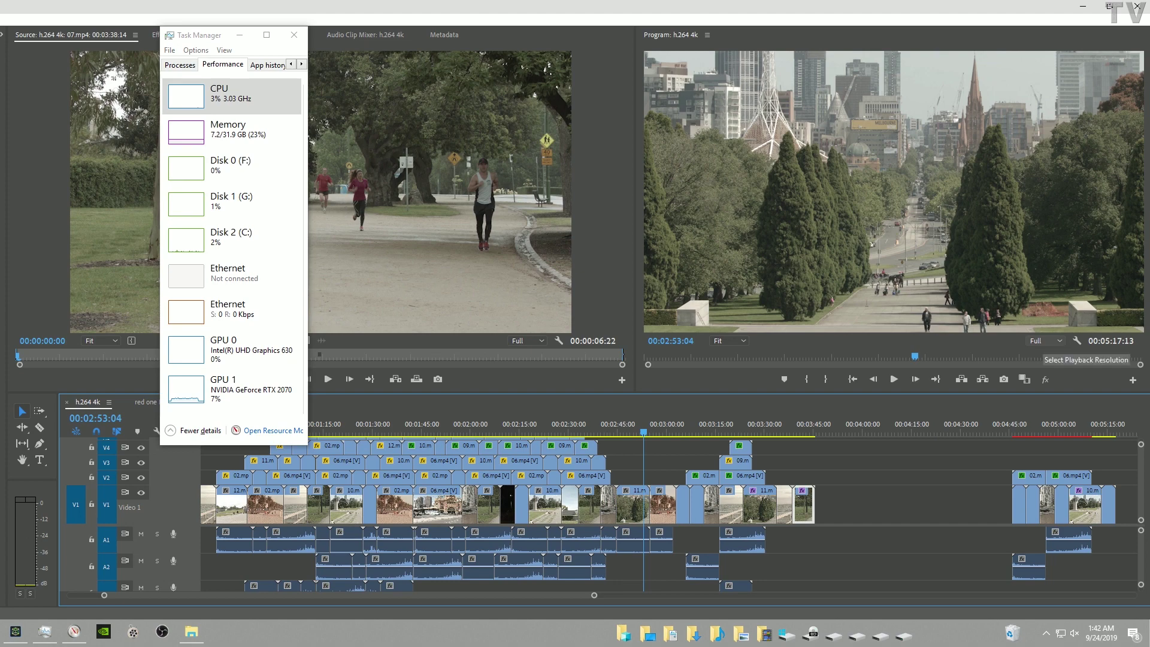
# Review the Program monitor playback resolution, then play the h264 4k sequence while the hardware monitors come forward.
pyautogui.click(1076, 340)
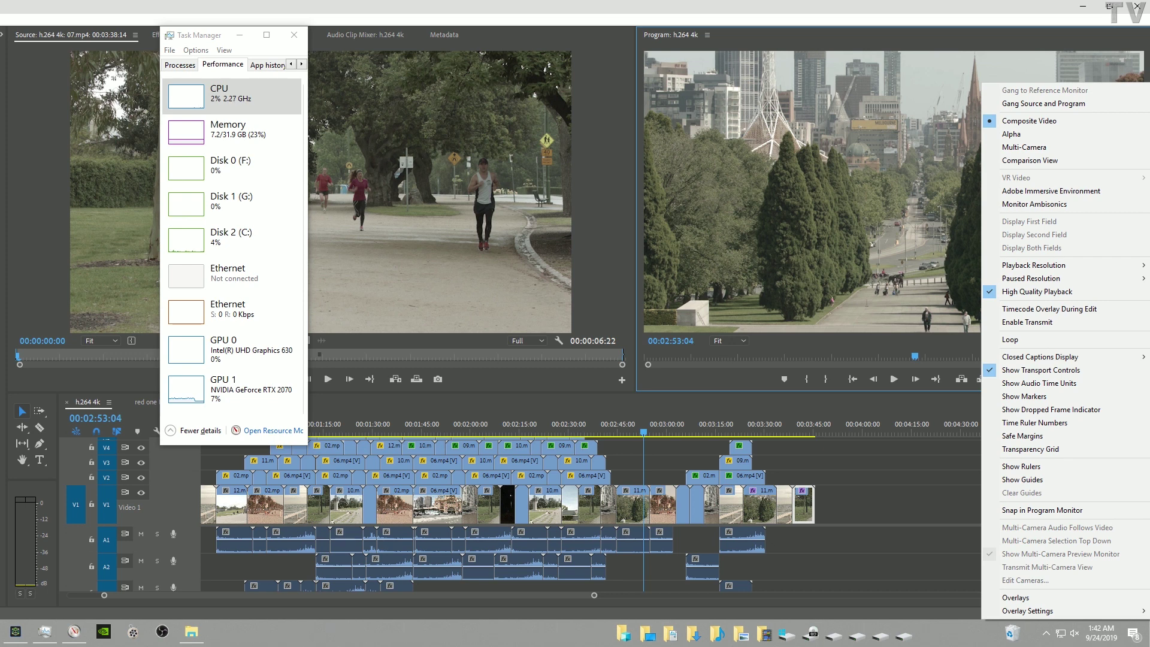
pyautogui.click(893, 380)
pyautogui.click(894, 379)
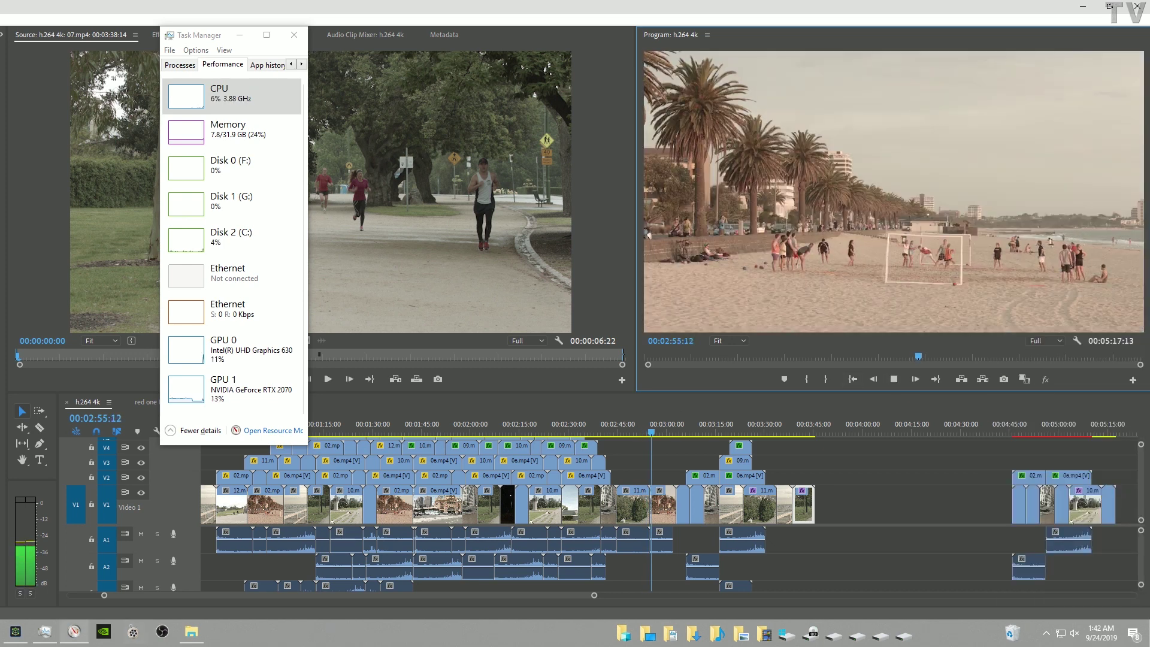
pyautogui.click(74, 631)
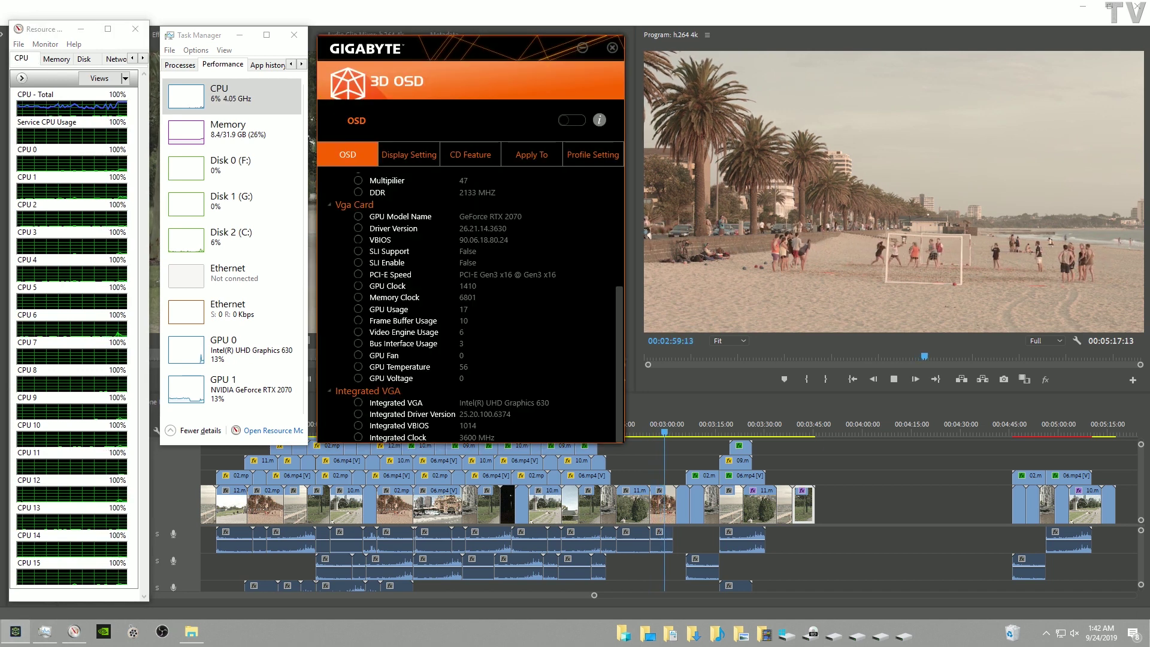
# Scroll the GIGABYTE 3D OSD readouts during 4K playback, then return to Premiere Pro.
pyautogui.scroll(3, 467, 306)
pyautogui.scroll(3, 467, 305)
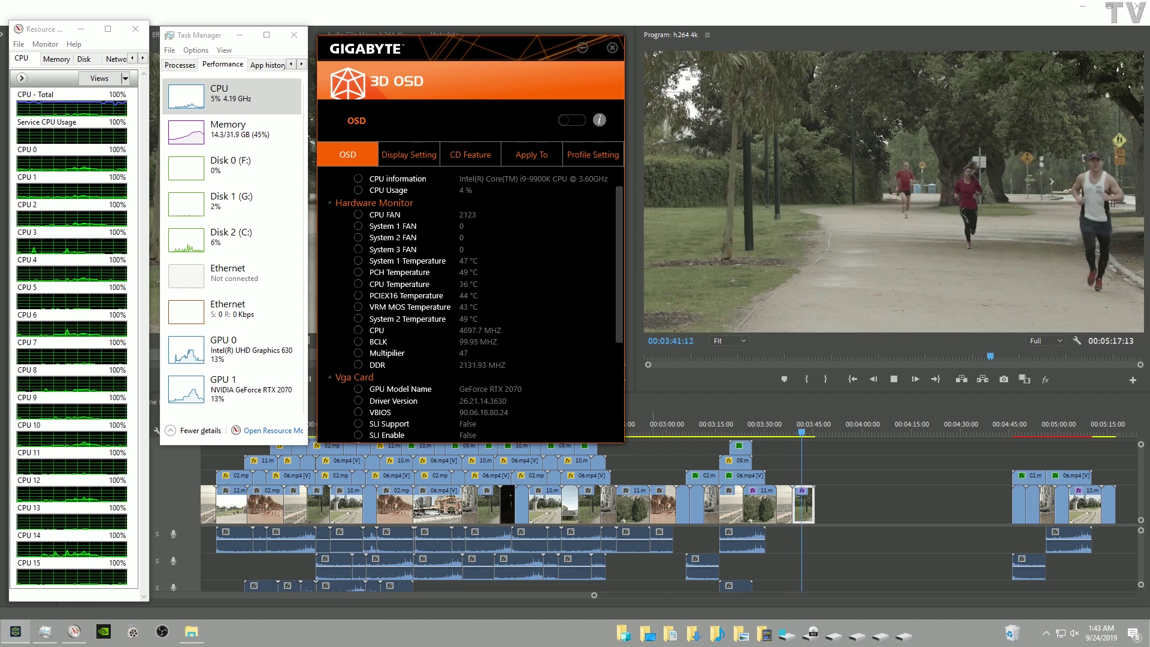
pyautogui.hotkey('alt', 'Tab')
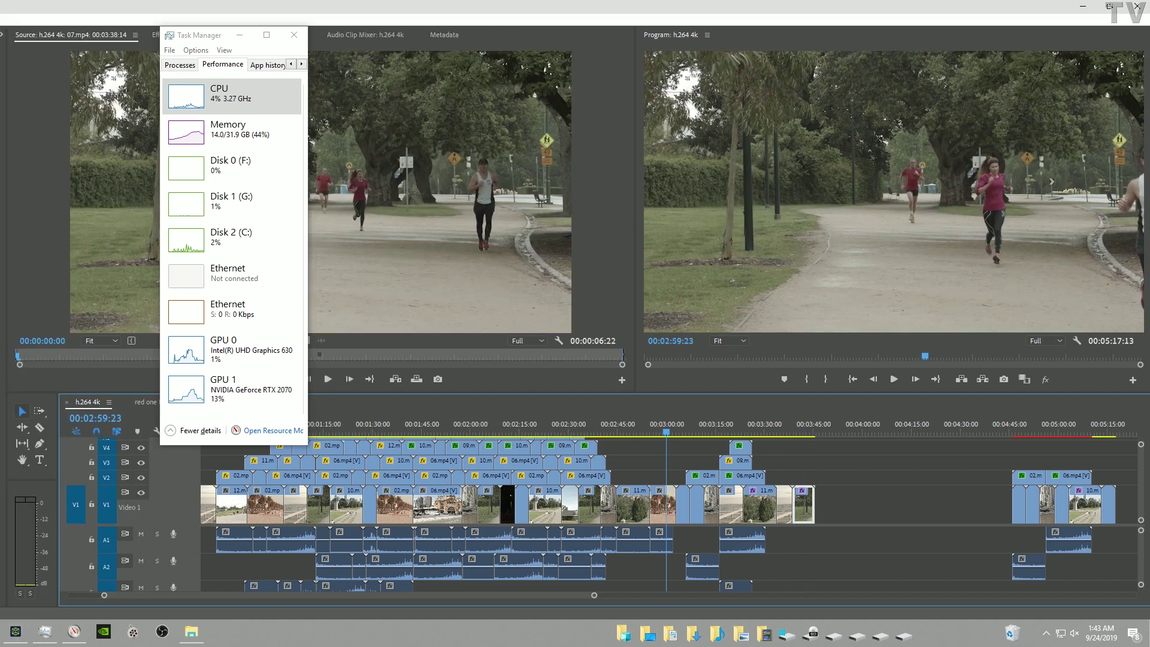
# Resume h264 4k playback and switch to the GIGABYTE 3D OSD to watch GPU usage.
pyautogui.click(893, 379)
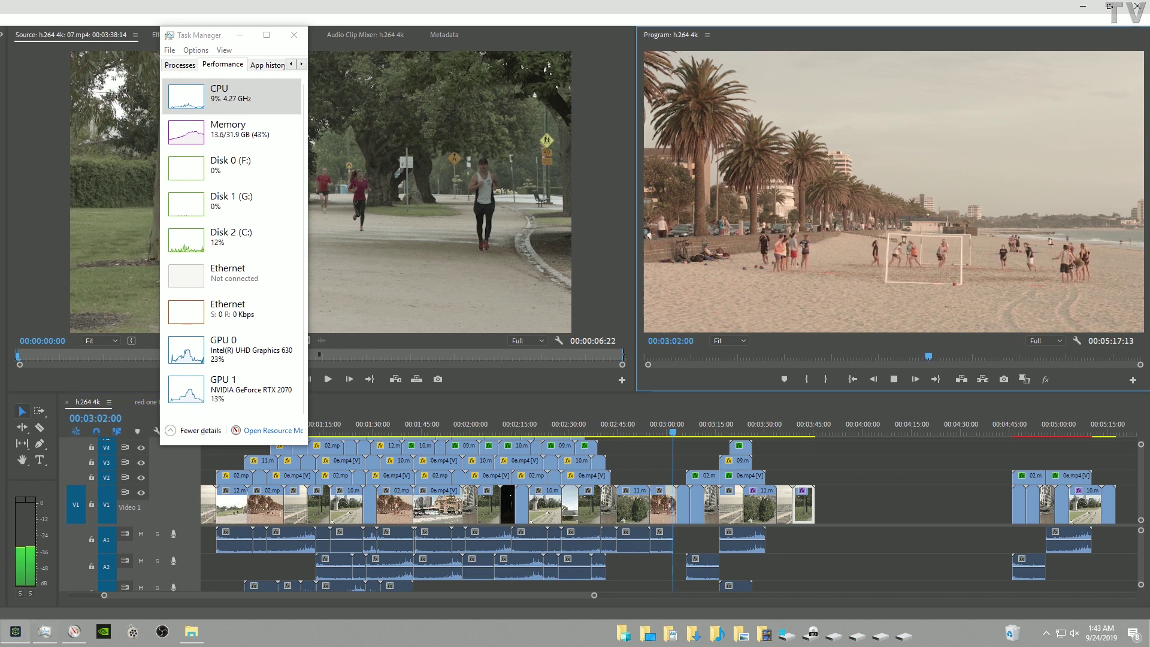
pyautogui.hotkey('alt', 'Tab')
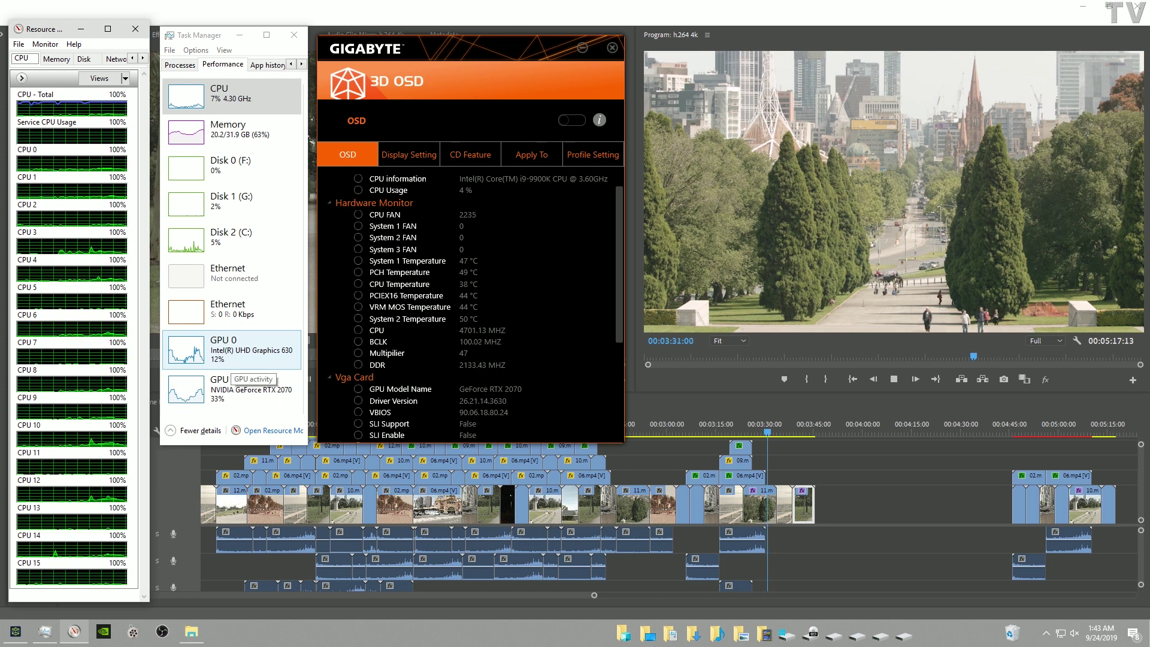
# Select the red one R3D 24p sequence tab in the Timeline and play it.
pyautogui.click(669, 424)
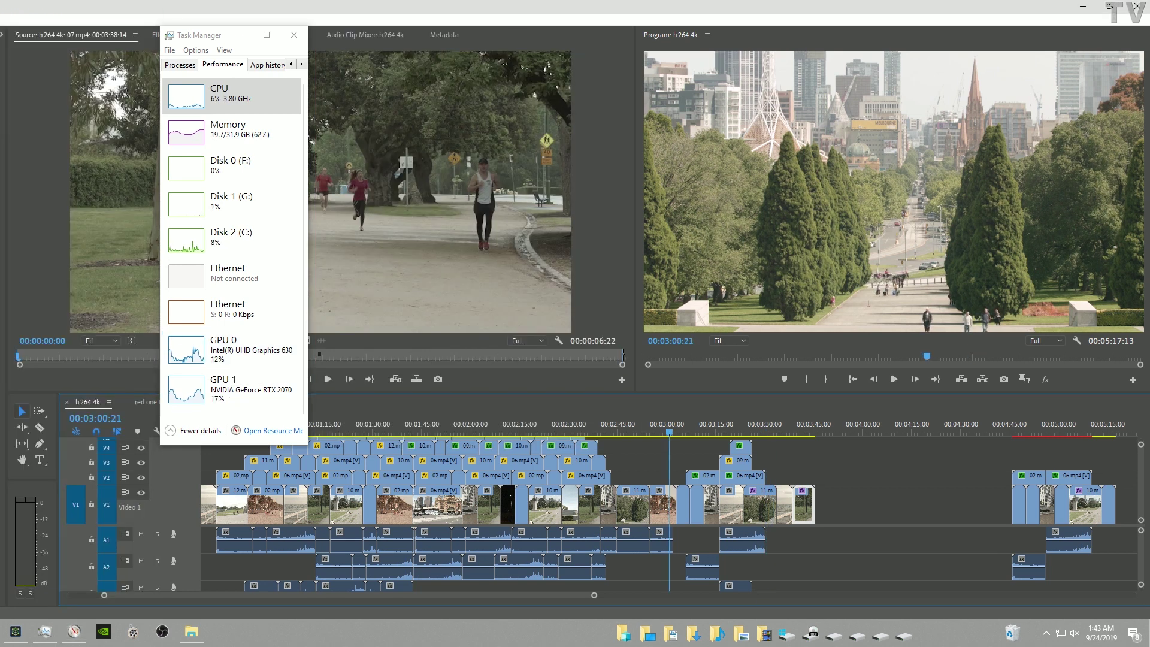
pyautogui.click(146, 401)
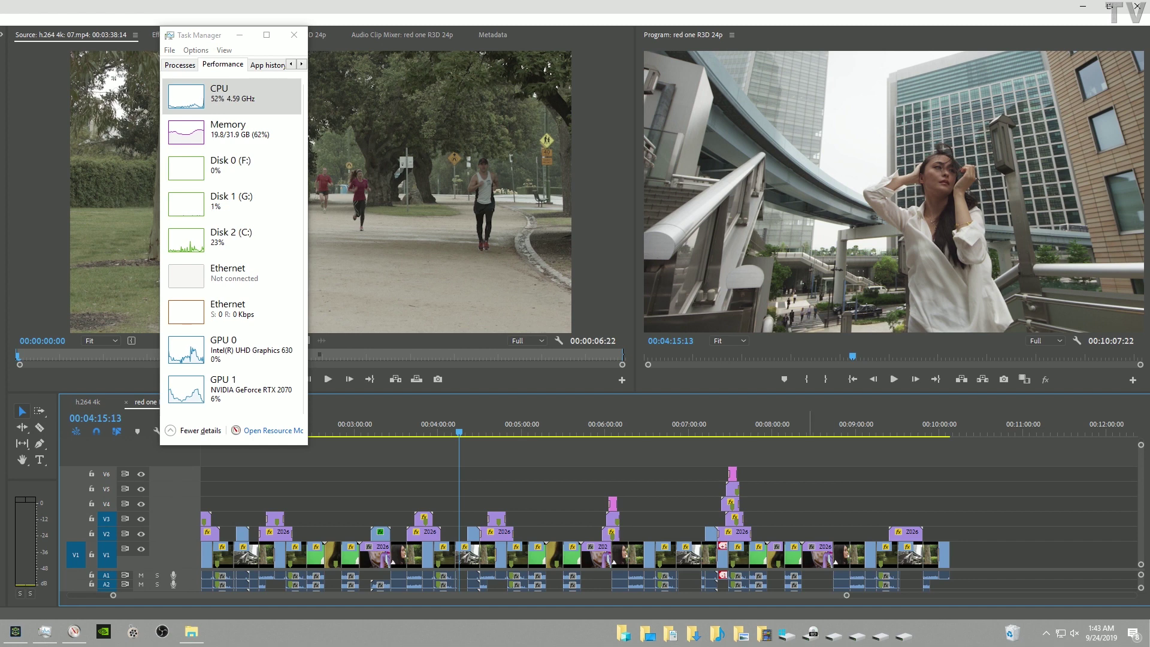
pyautogui.click(893, 379)
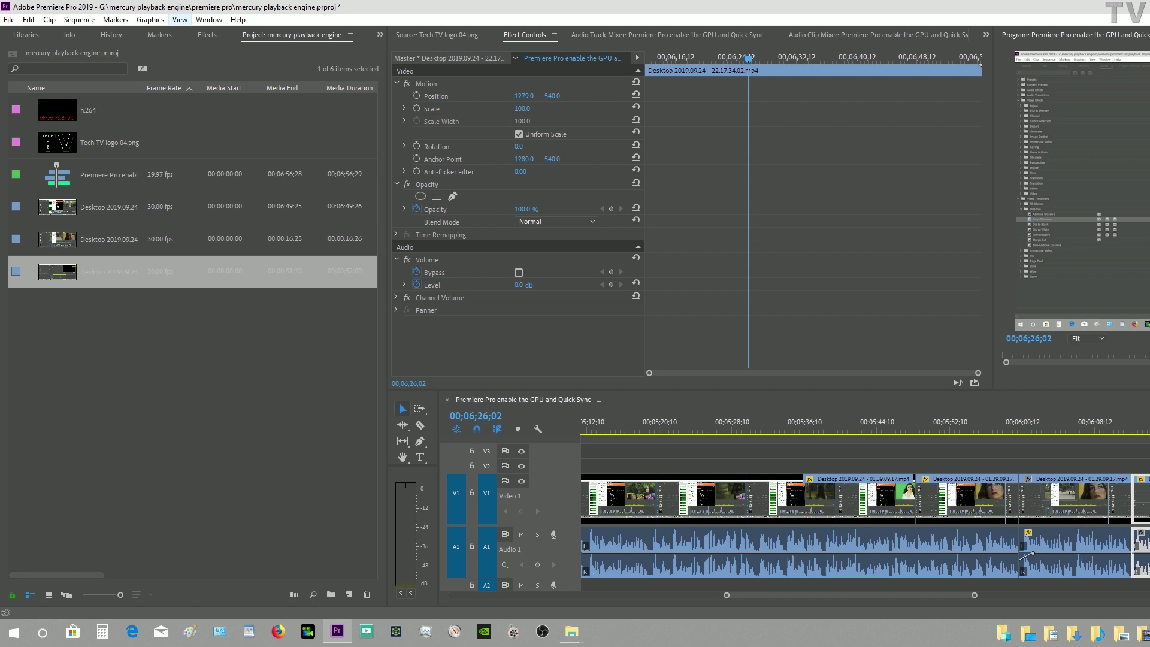
# In Export Media, change the H.264 Performance setting from Hardware Encoding to Software Encoding.
pyautogui.hotkey('alt', 'f')
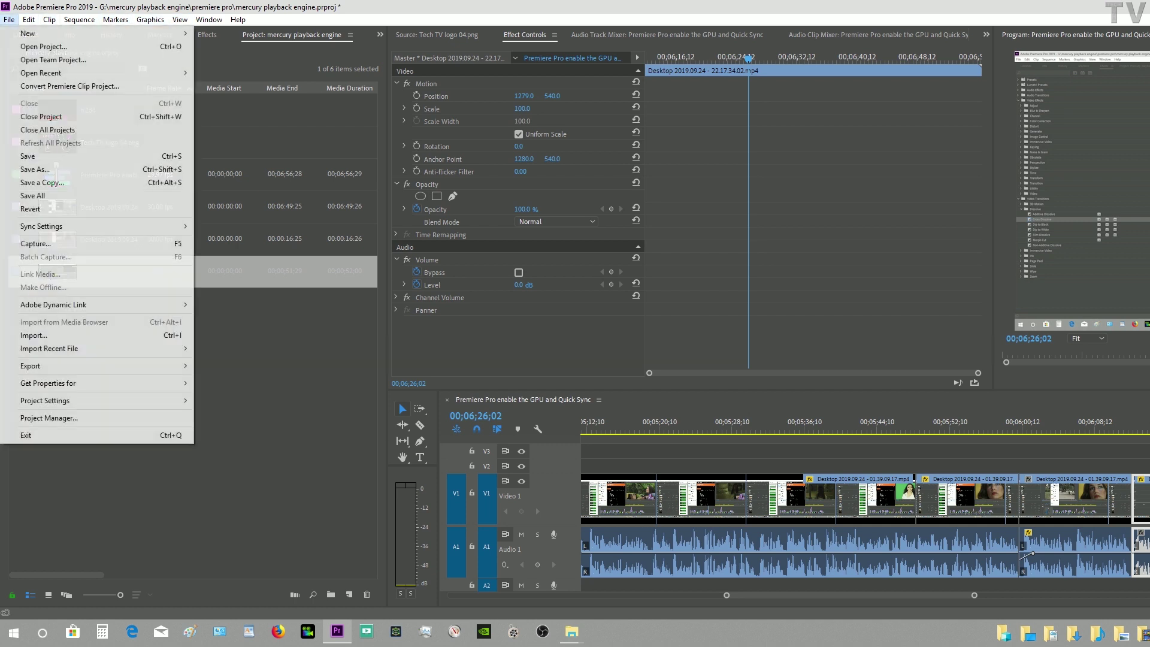
pyautogui.press('Up')
pyautogui.press('Up')
pyautogui.press('Up')
pyautogui.press('Up')
pyautogui.press('Up')
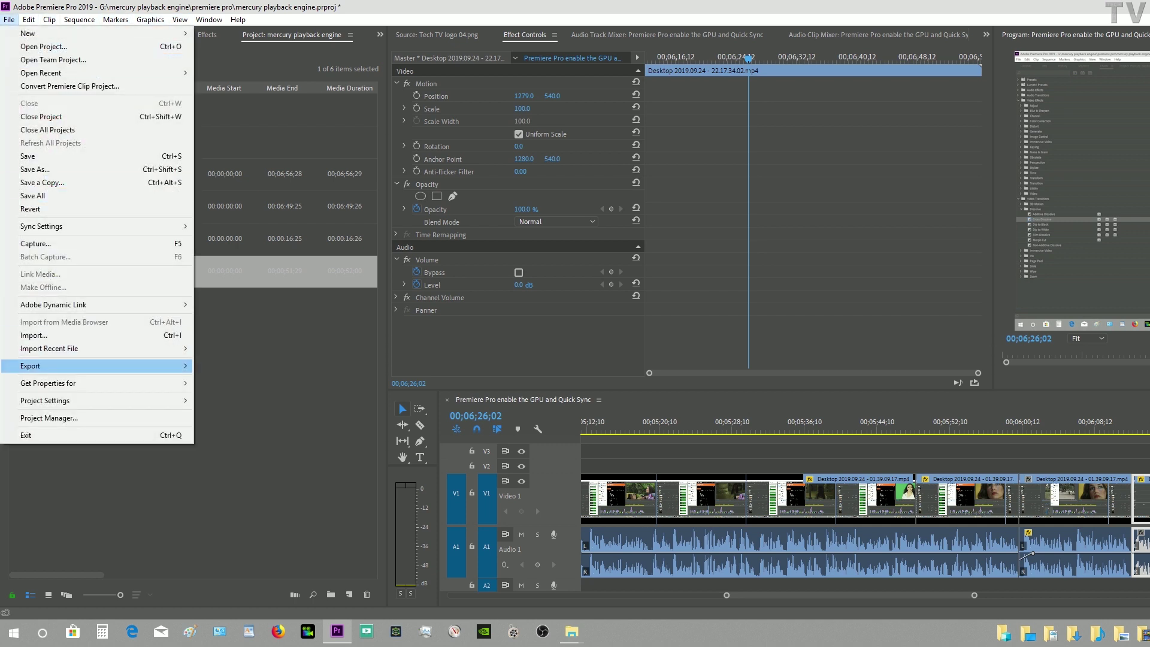
pyautogui.press('Right')
pyautogui.press('Return')
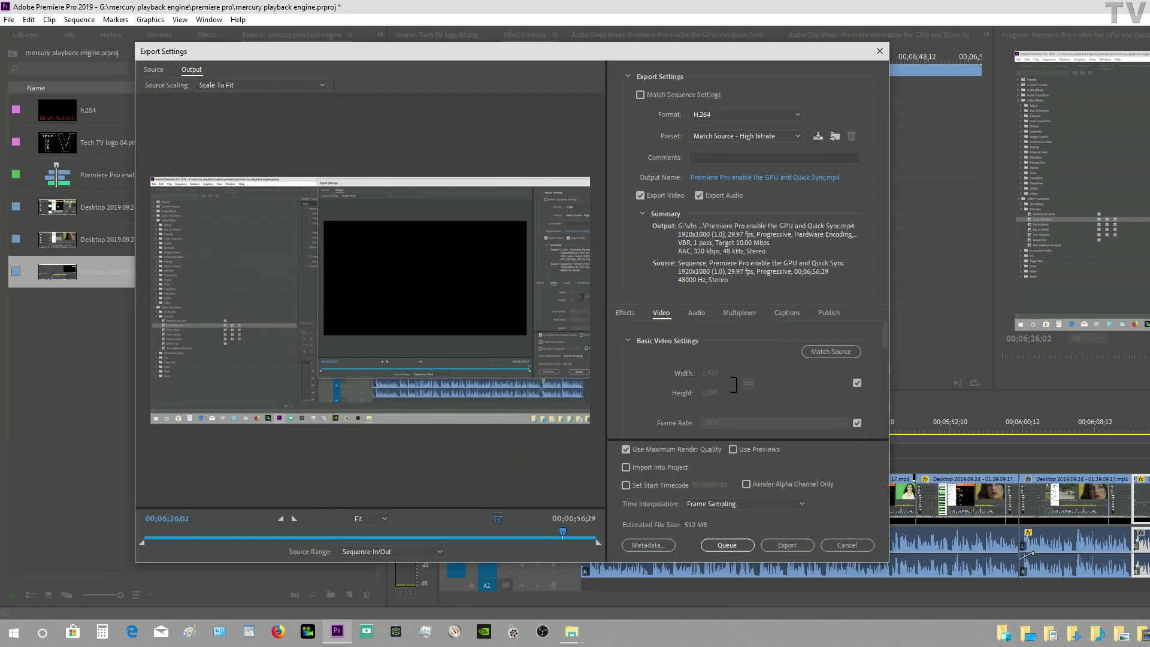
pyautogui.scroll(-4, 743, 377)
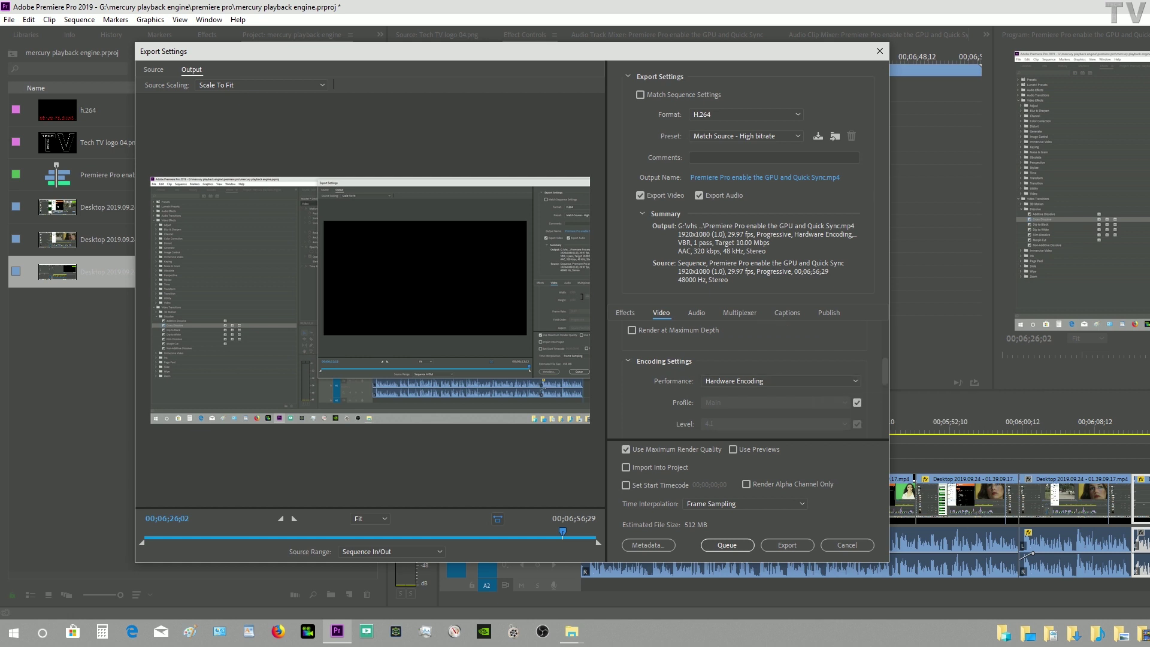
pyautogui.scroll(-3, 743, 377)
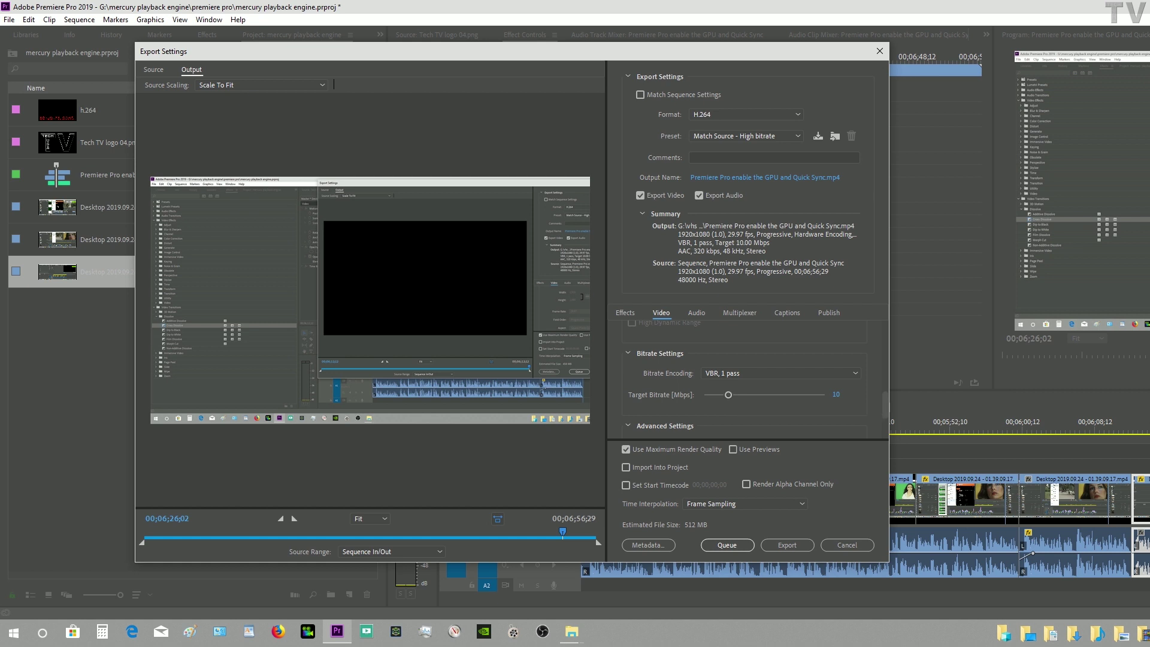
pyautogui.scroll(3, 743, 377)
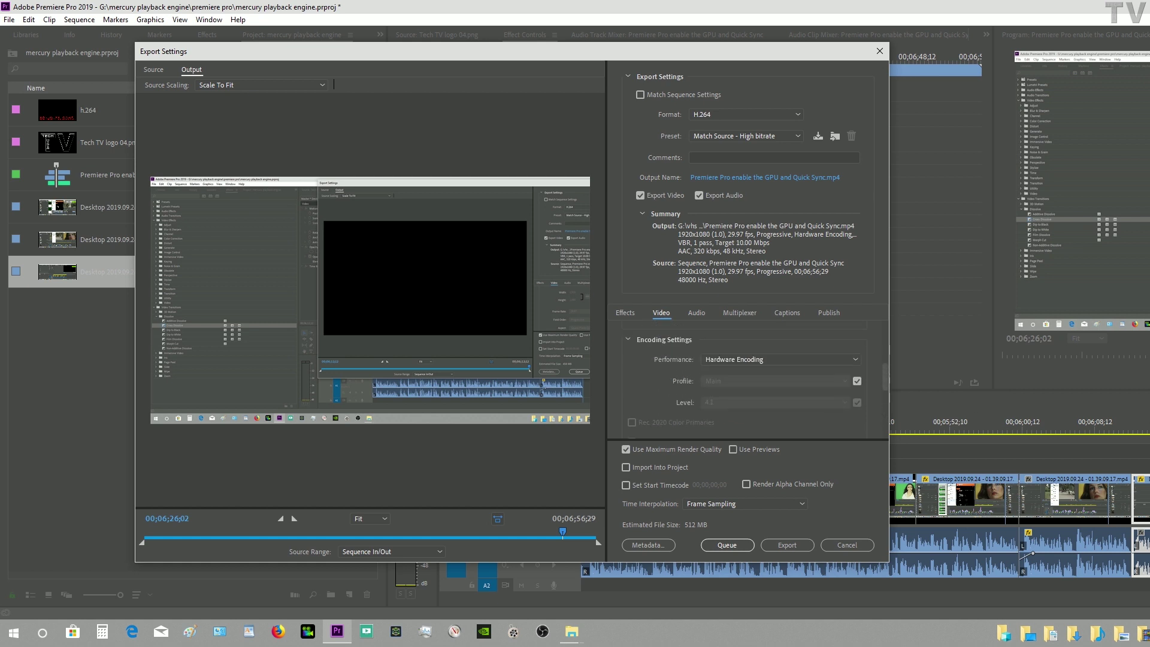
pyautogui.click(782, 359)
pyautogui.click(778, 382)
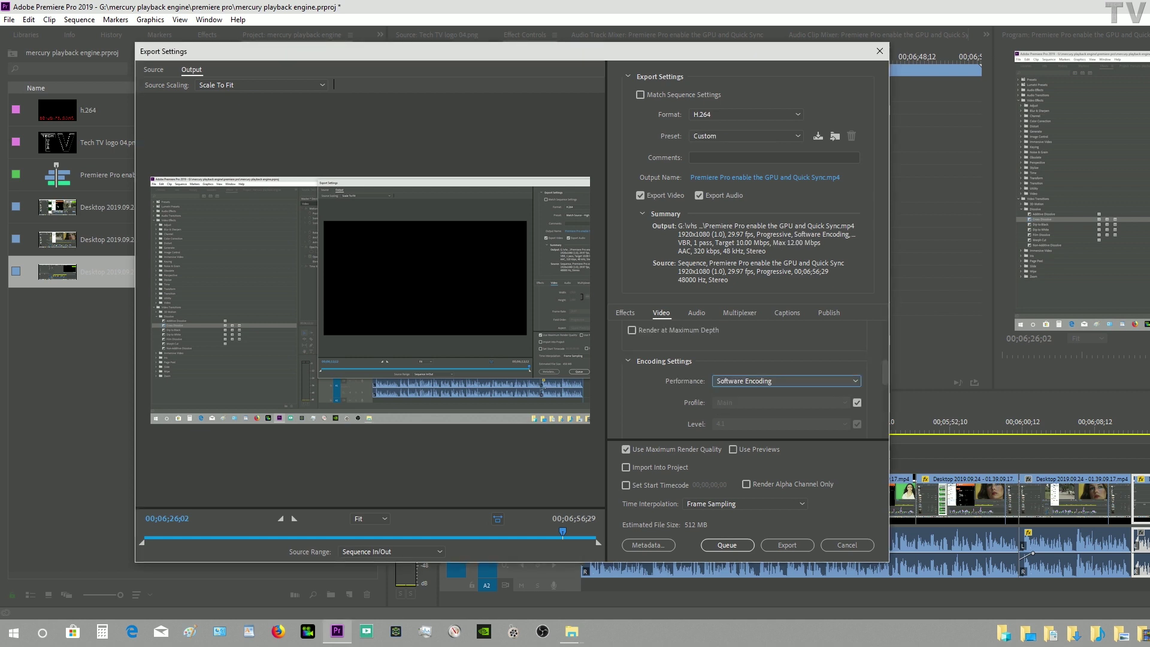
pyautogui.scroll(-3, 743, 378)
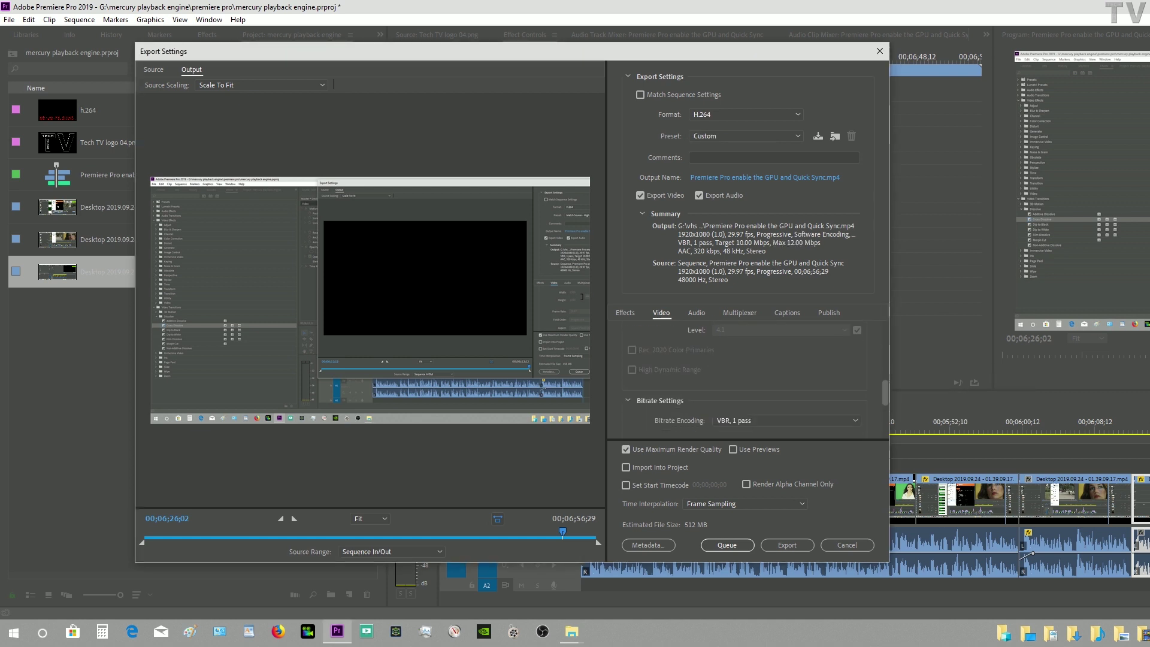